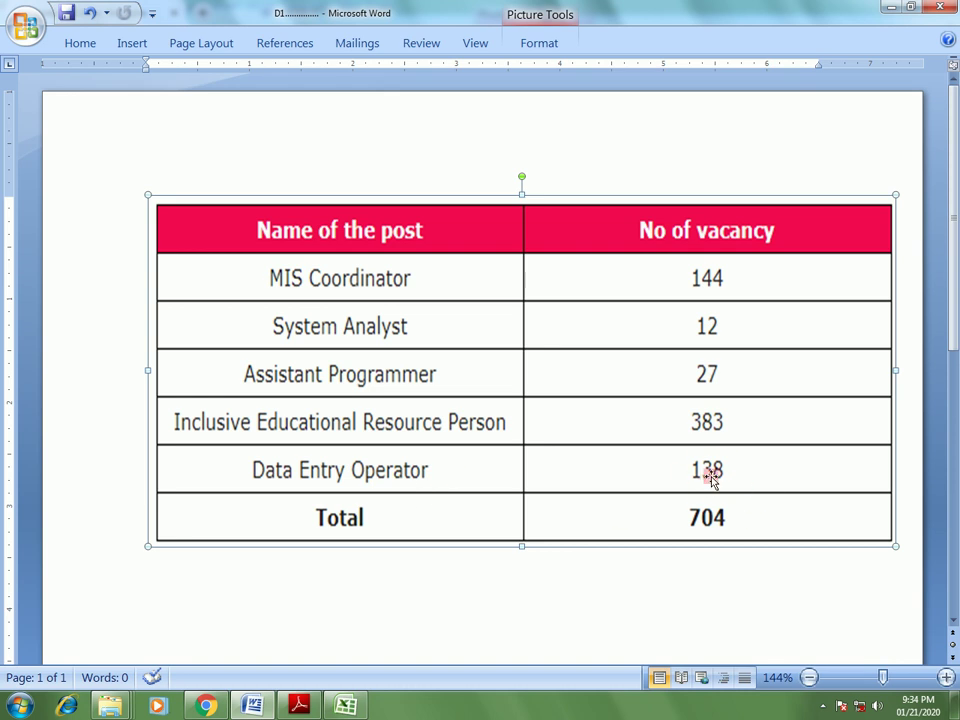
# Switch to Adobe Reader and look through the district-level Data Entry Operator results PDF from page 1 to its last page.
pyautogui.click(298, 705)
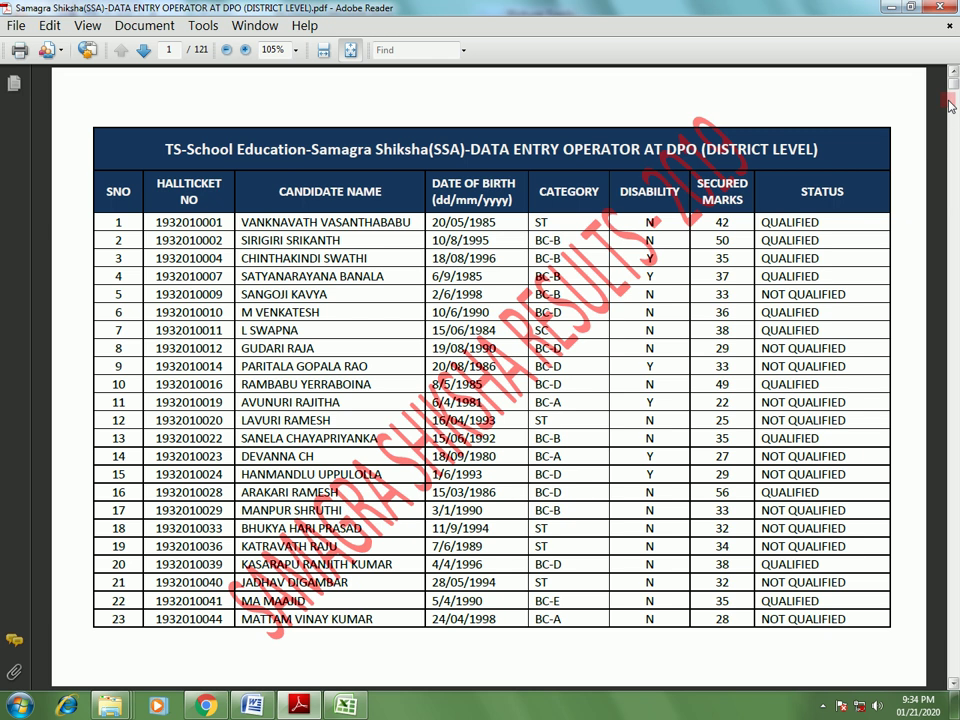
pyautogui.moveTo(952, 88); pyautogui.dragTo(954, 467)
pyautogui.moveTo(955, 615); pyautogui.dragTo(954, 676)
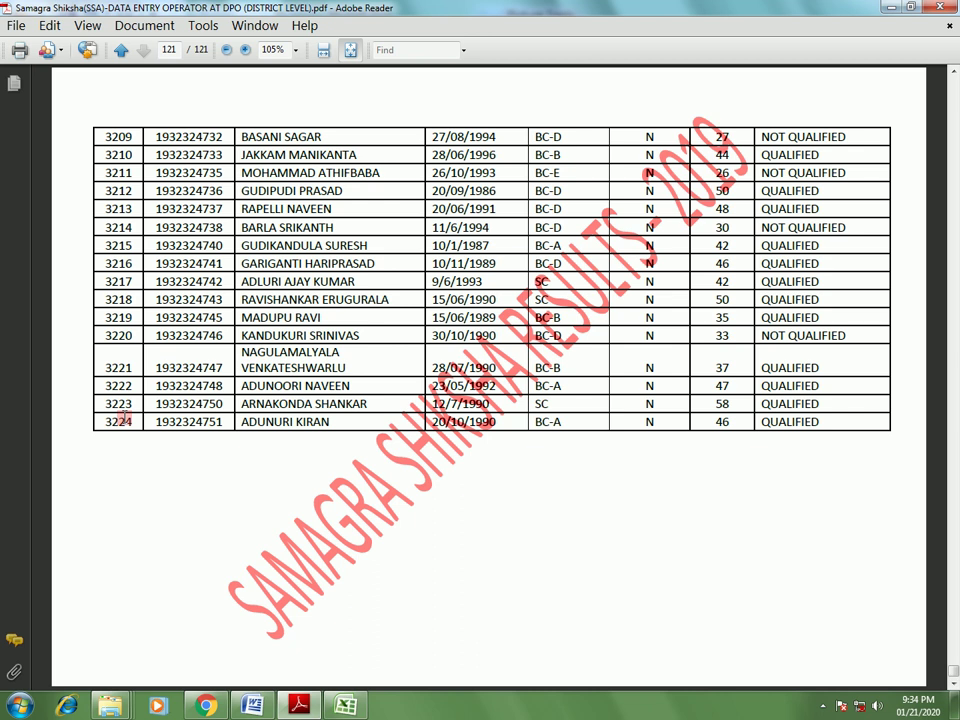
# Switch to the DEO DISTRICT workbook in Excel and review the pivot table's qualified and not-qualified grand totals.
pyautogui.click(350, 706)
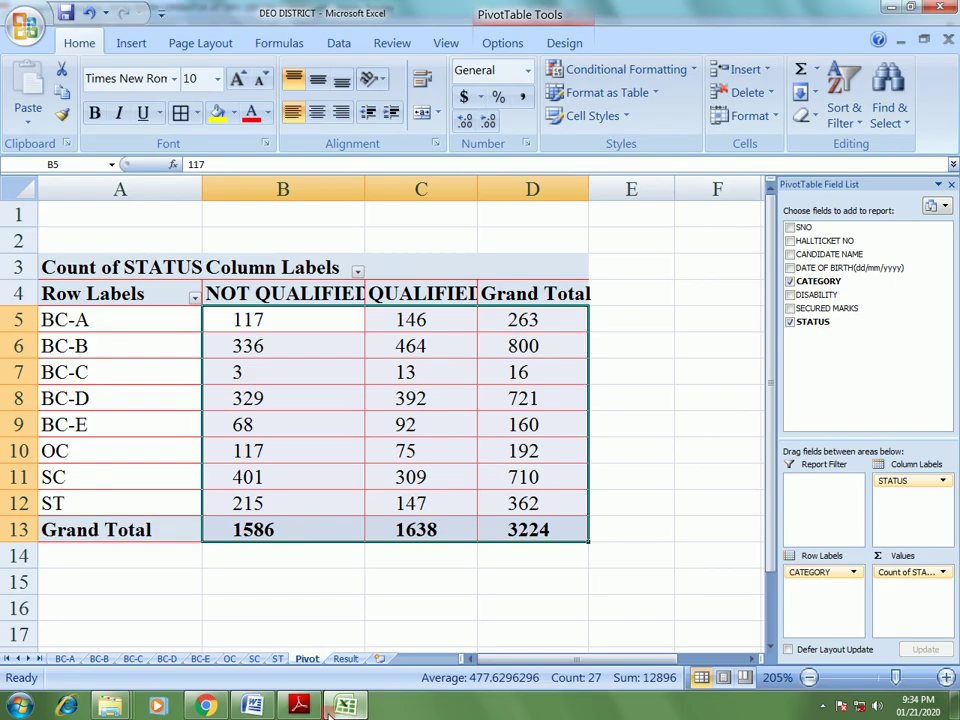
pyautogui.click(532, 574)
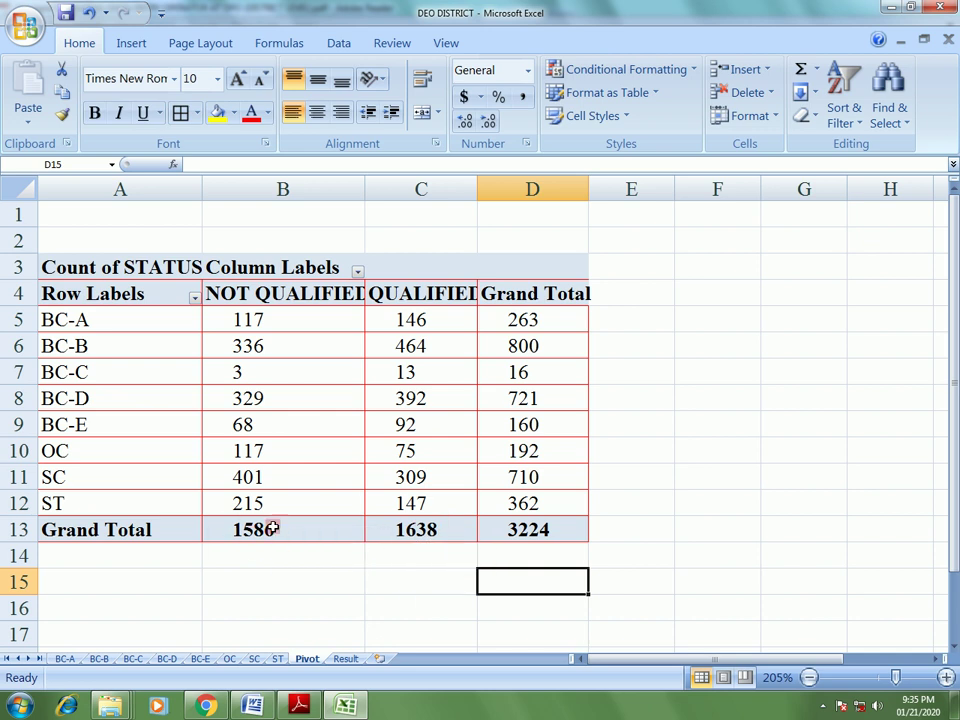
pyautogui.moveTo(261, 535)
# Highlight the BC-A row in the pivot table and look through the BC-A sheet's qualified candidates down to the end.
pyautogui.click(14, 319)
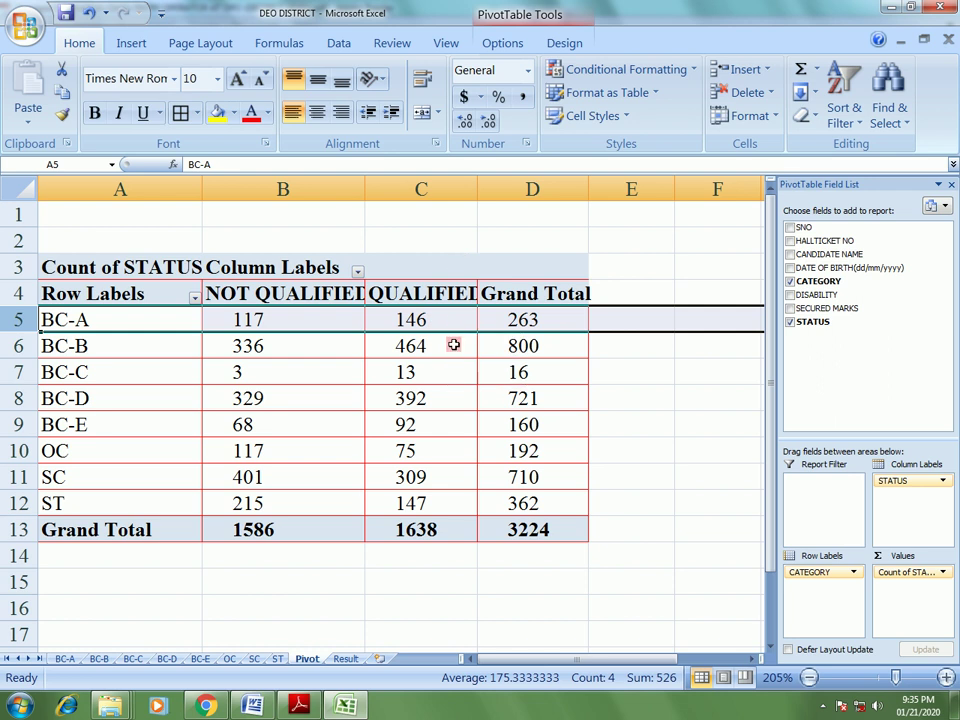
pyautogui.click(65, 660)
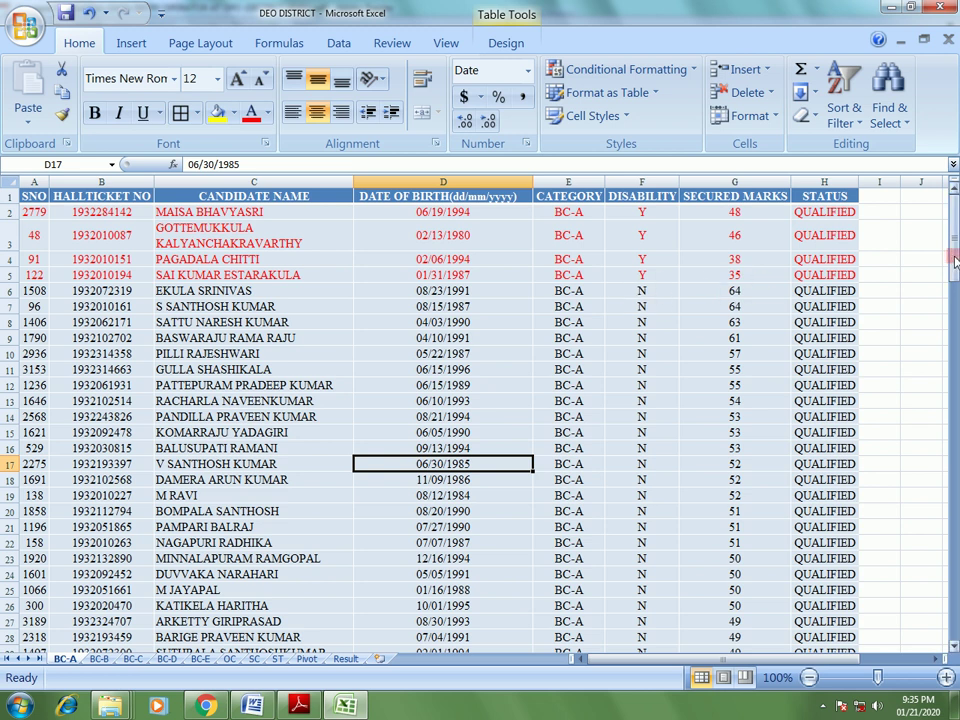
pyautogui.moveTo(951, 230); pyautogui.dragTo(953, 260)
pyautogui.moveTo(955, 460); pyautogui.dragTo(955, 600)
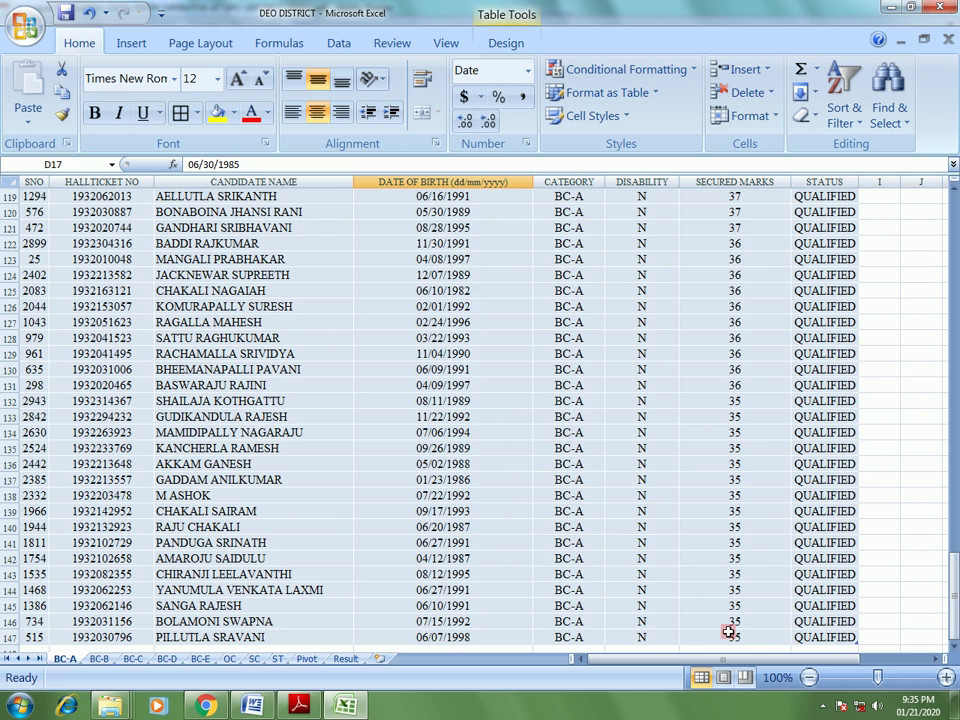
# Return to the Pivot sheet, highlight the BC-B row, and look through the BC-B sheet's candidate list to its last row.
pyautogui.click(306, 658)
pyautogui.click(20, 319)
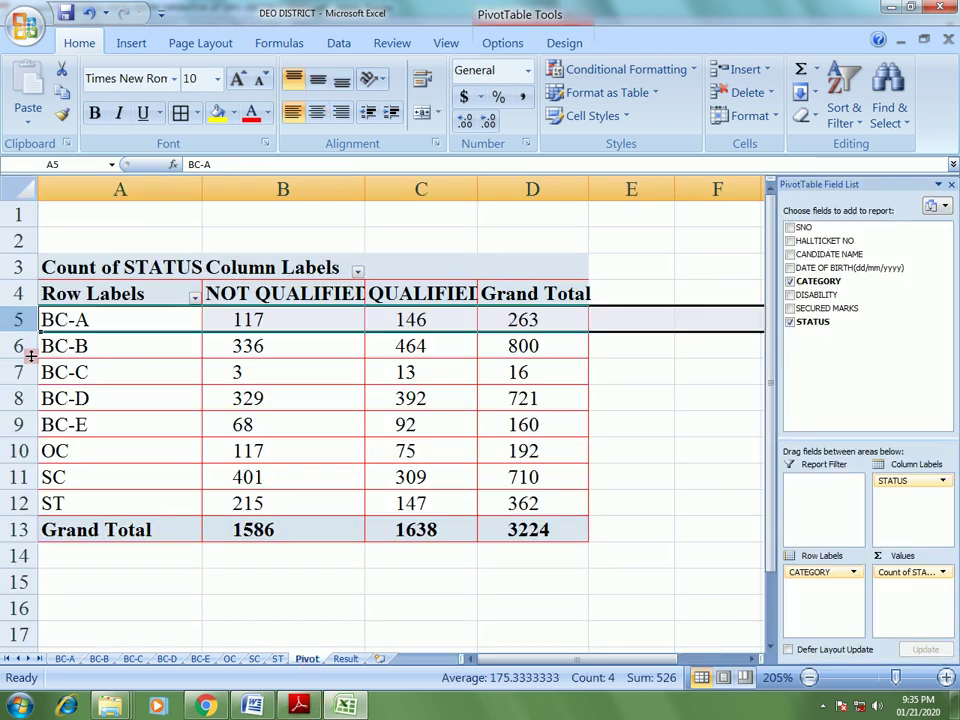
pyautogui.click(20, 345)
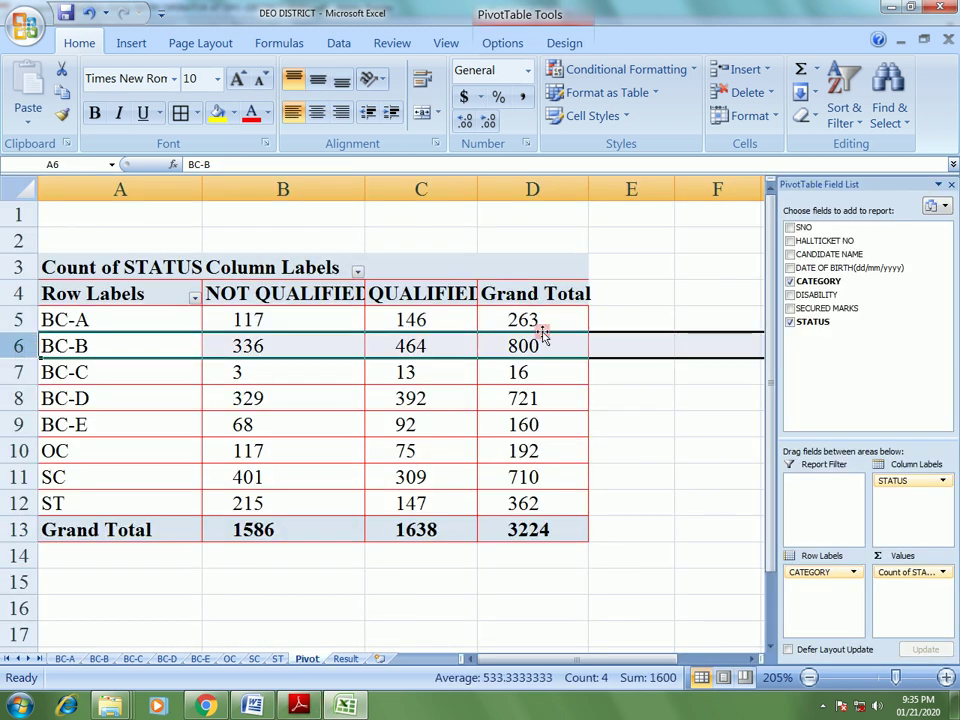
pyautogui.moveTo(524, 343)
pyautogui.click(99, 659)
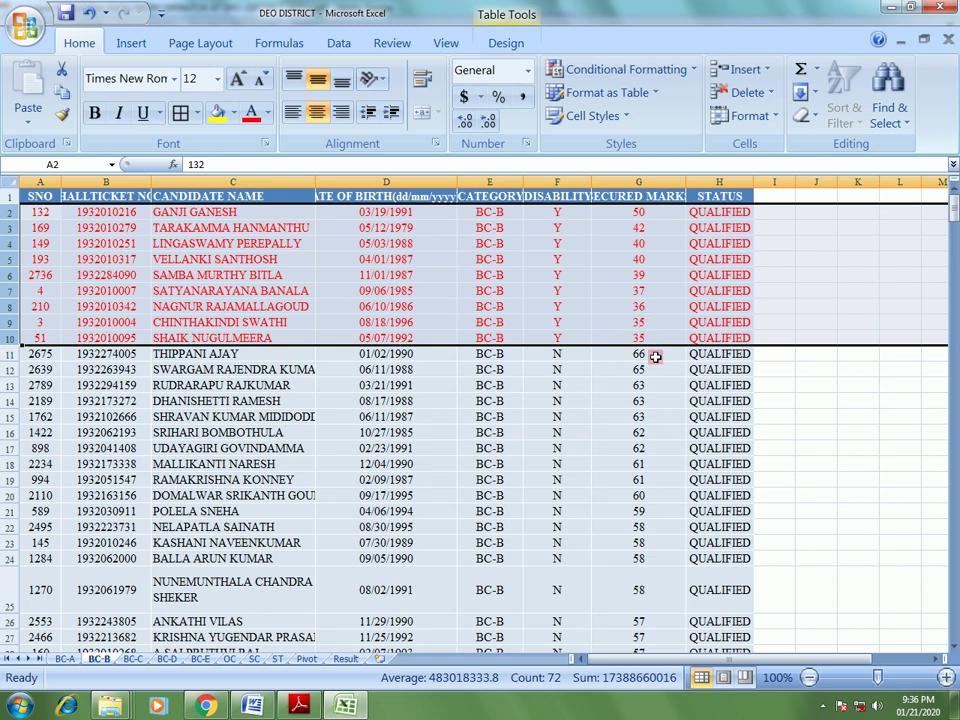
pyautogui.moveTo(953, 203); pyautogui.dragTo(954, 628)
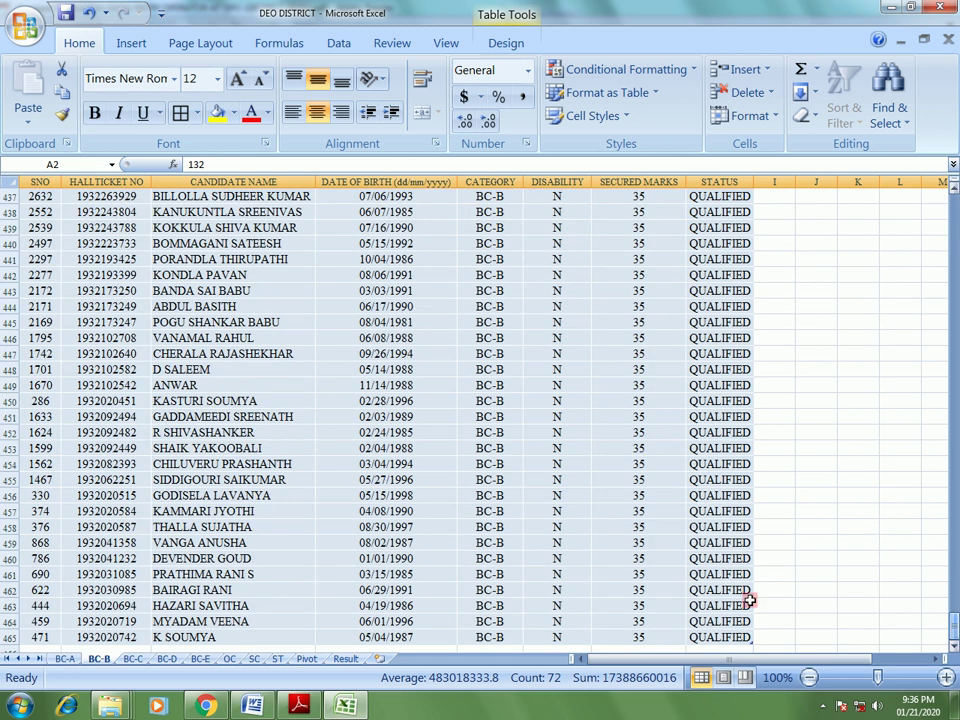
# Check the BC-C counts in the Pivot sheet by highlighting their row, and view the BC-C sheet's candidate marks.
pyautogui.click(307, 659)
pyautogui.click(28, 371)
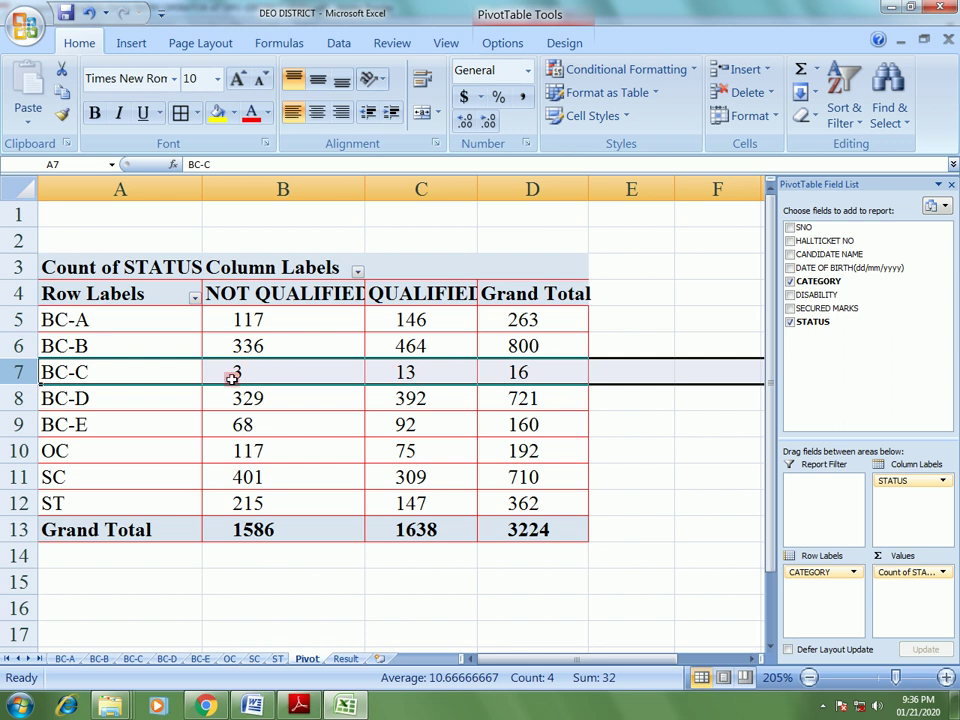
pyautogui.moveTo(228, 374)
pyautogui.moveTo(419, 316)
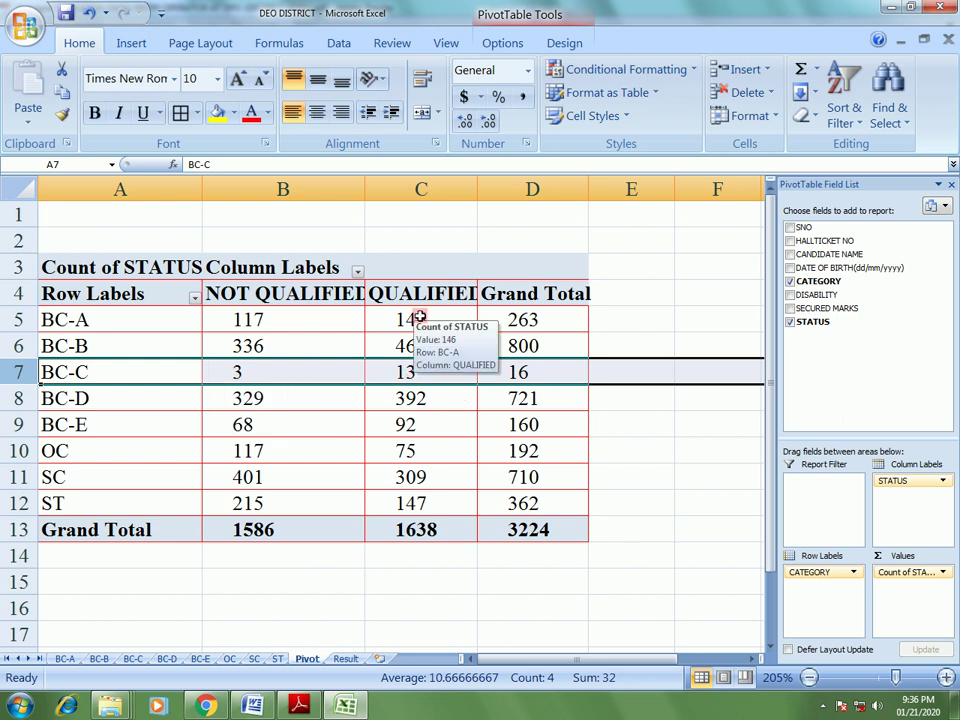
pyautogui.click(134, 658)
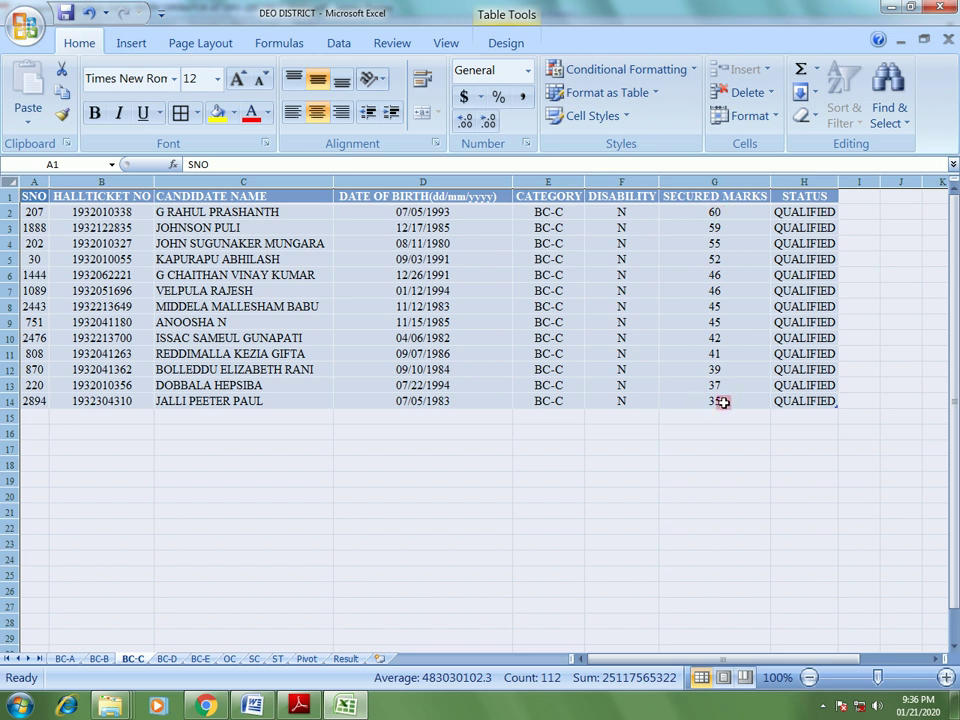
# Highlight the BC-D row on the Pivot sheet and examine the BC-D sheet's qualified candidates from first to last.
pyautogui.click(310, 658)
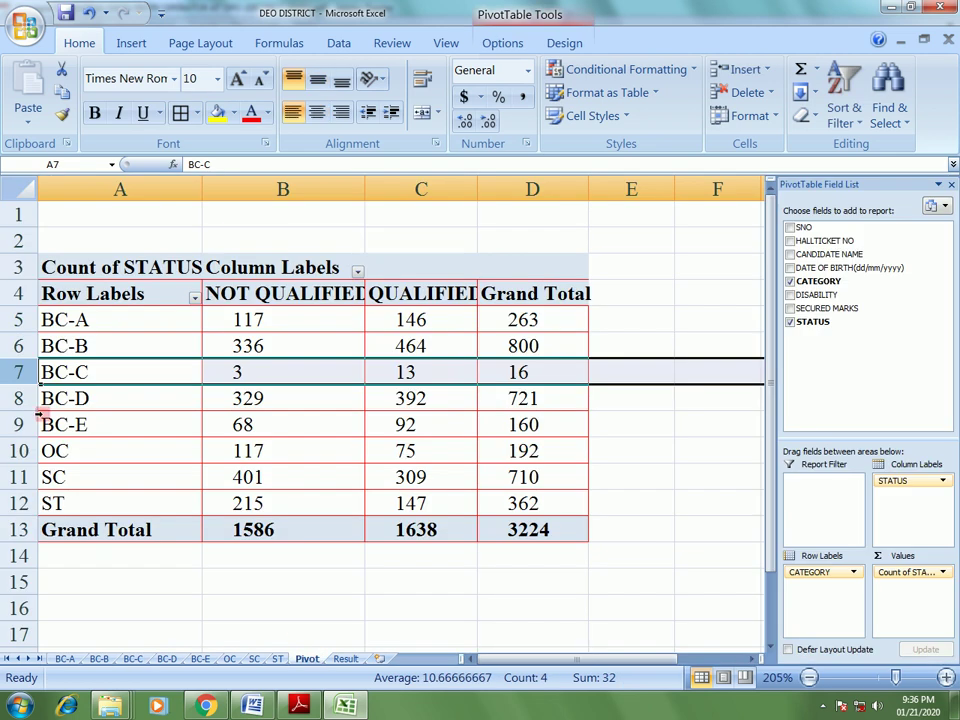
pyautogui.click(39, 404)
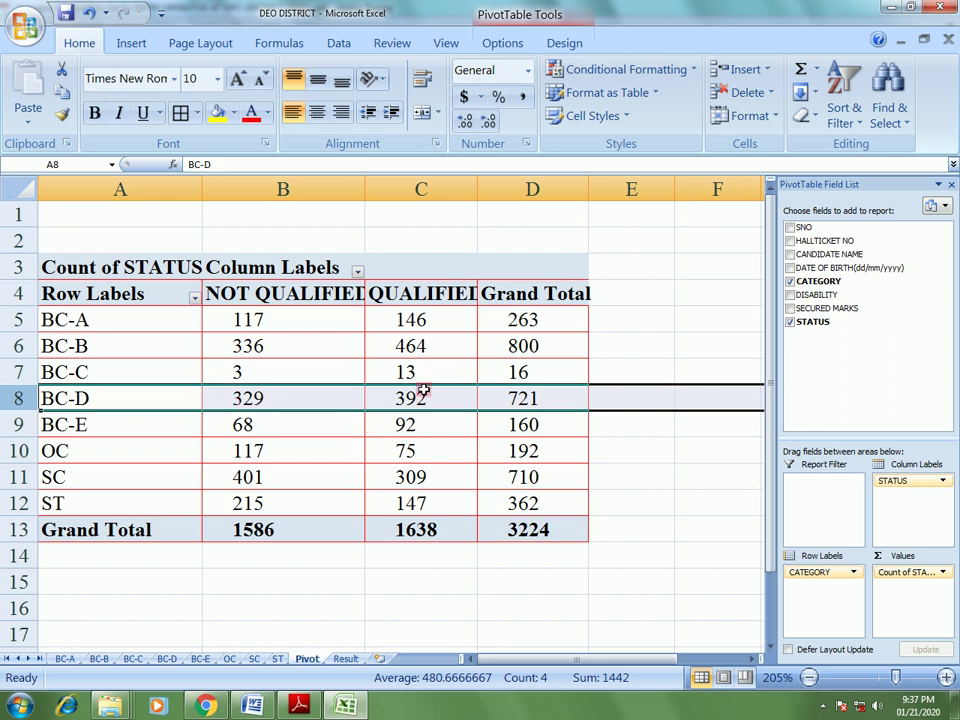
pyautogui.moveTo(420, 406)
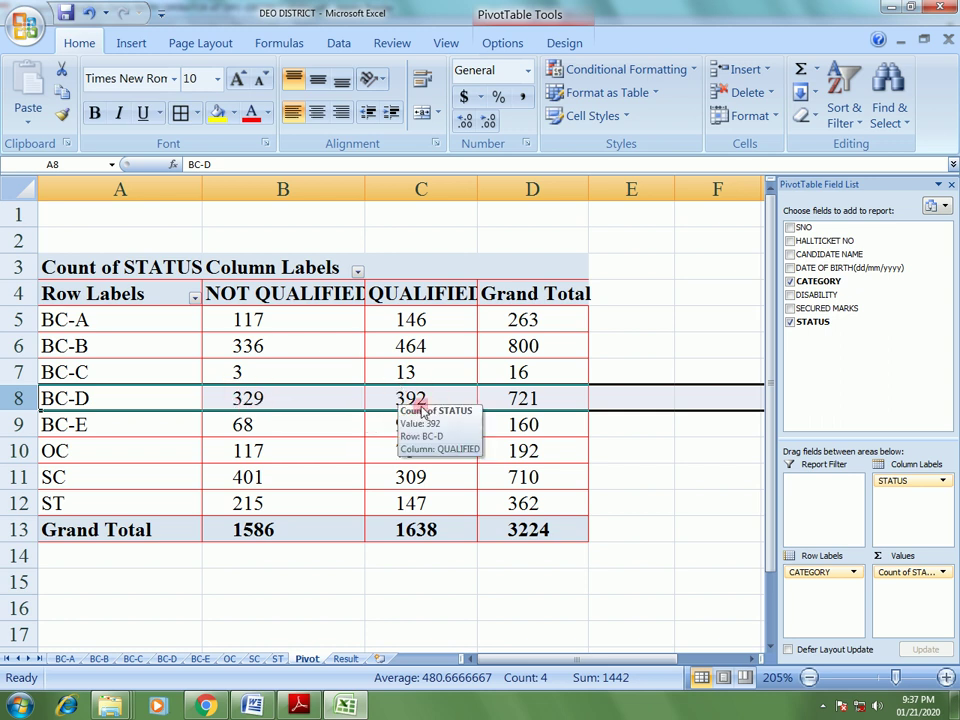
pyautogui.click(166, 660)
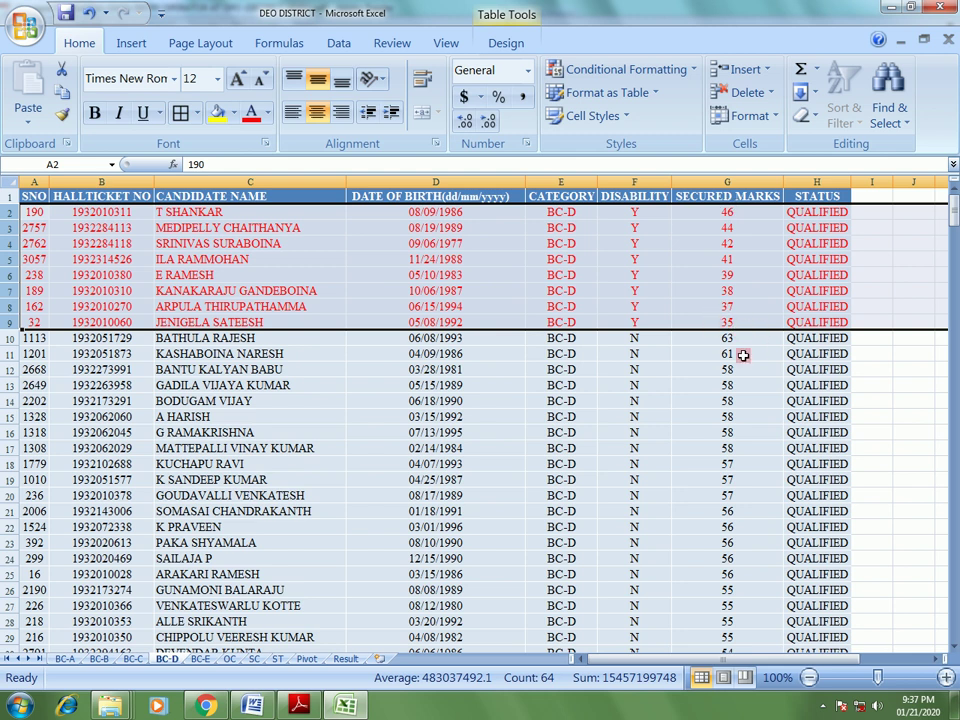
pyautogui.moveTo(953, 205); pyautogui.dragTo(954, 622)
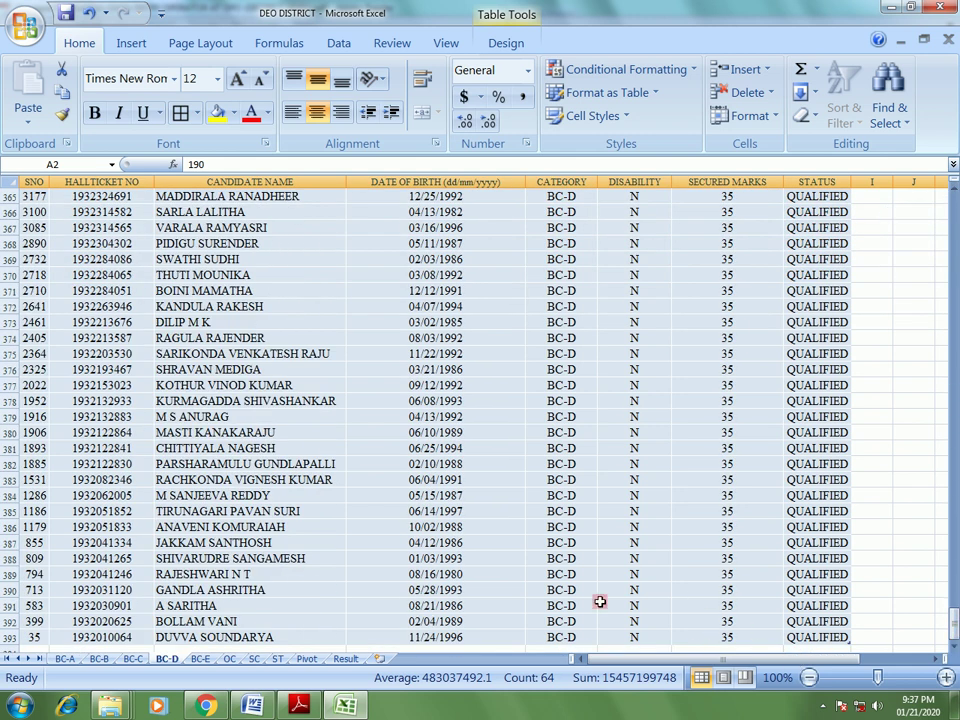
# Highlight the BC-E row on the Pivot sheet and review the BC-E sheet's marks down to the lowest-ranked candidate.
pyautogui.click(307, 658)
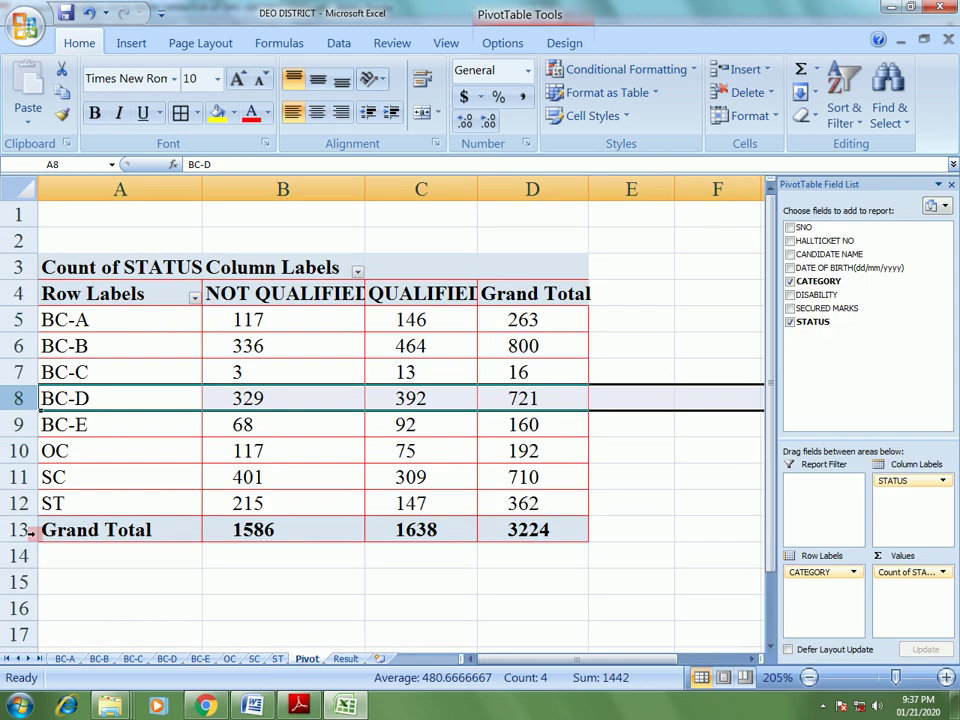
pyautogui.click(28, 425)
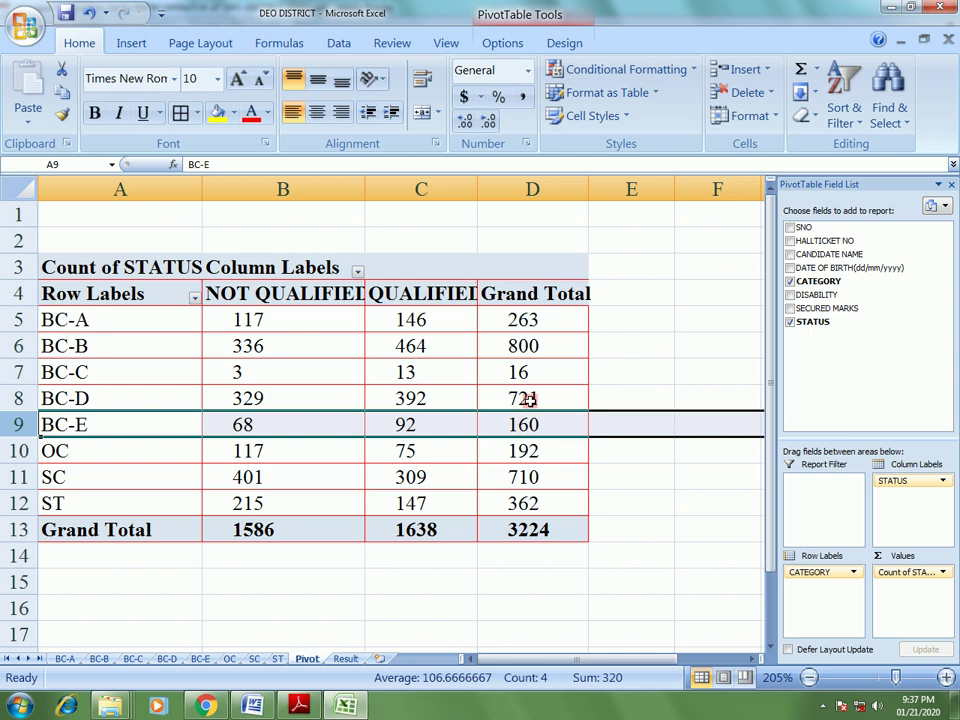
pyautogui.moveTo(529, 399)
pyautogui.click(200, 659)
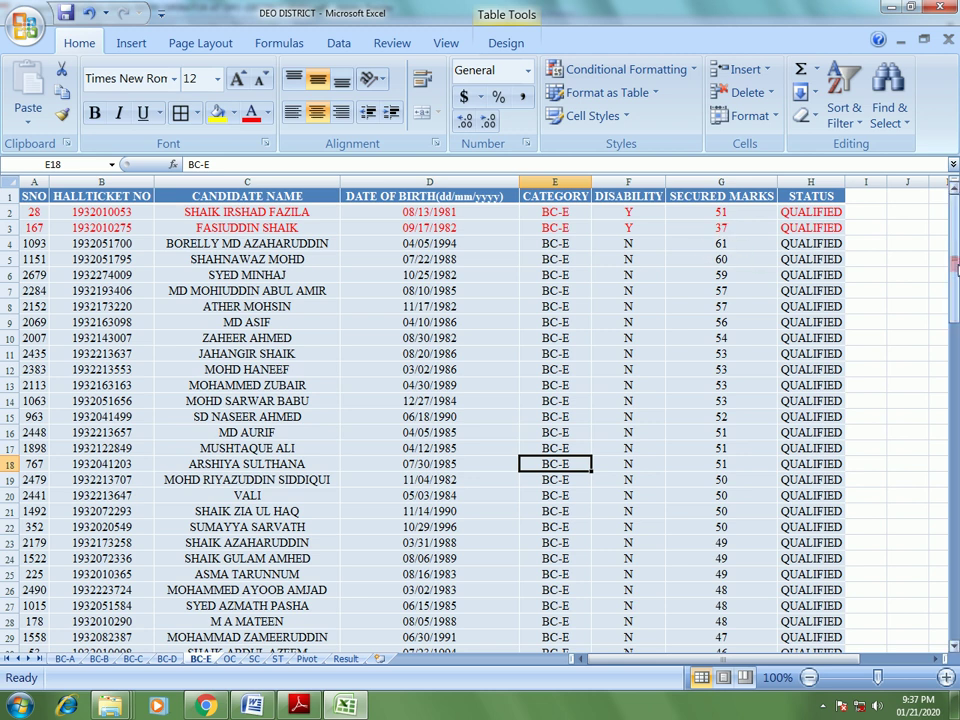
pyautogui.moveTo(954, 252); pyautogui.dragTo(952, 263)
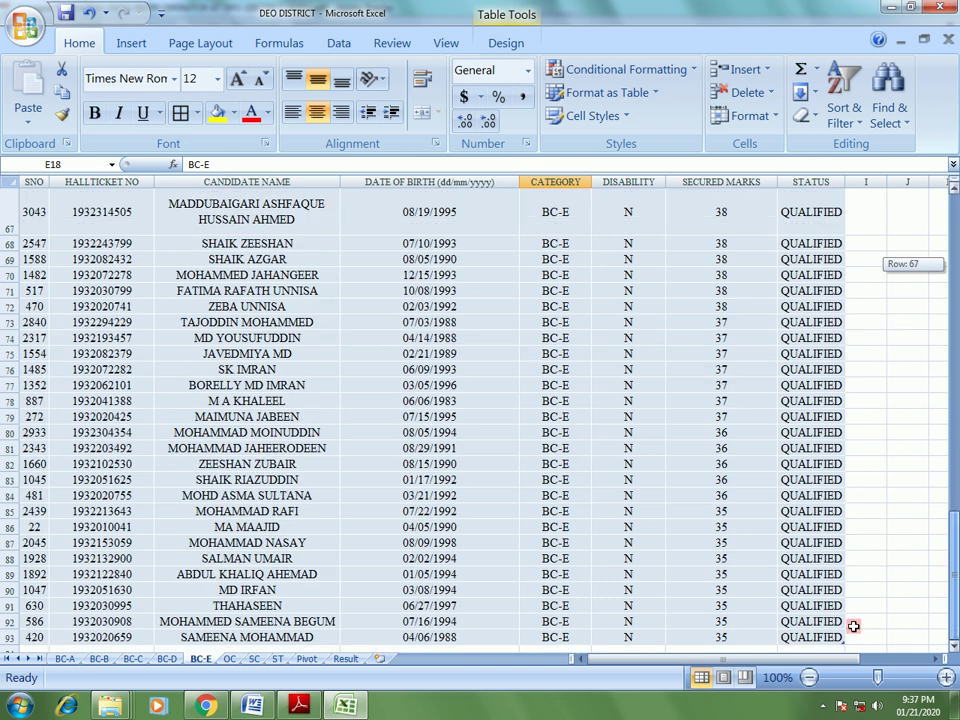
# Highlight the OC row on the Pivot sheet and look through the OC sheet's qualified candidates to the end.
pyautogui.click(312, 660)
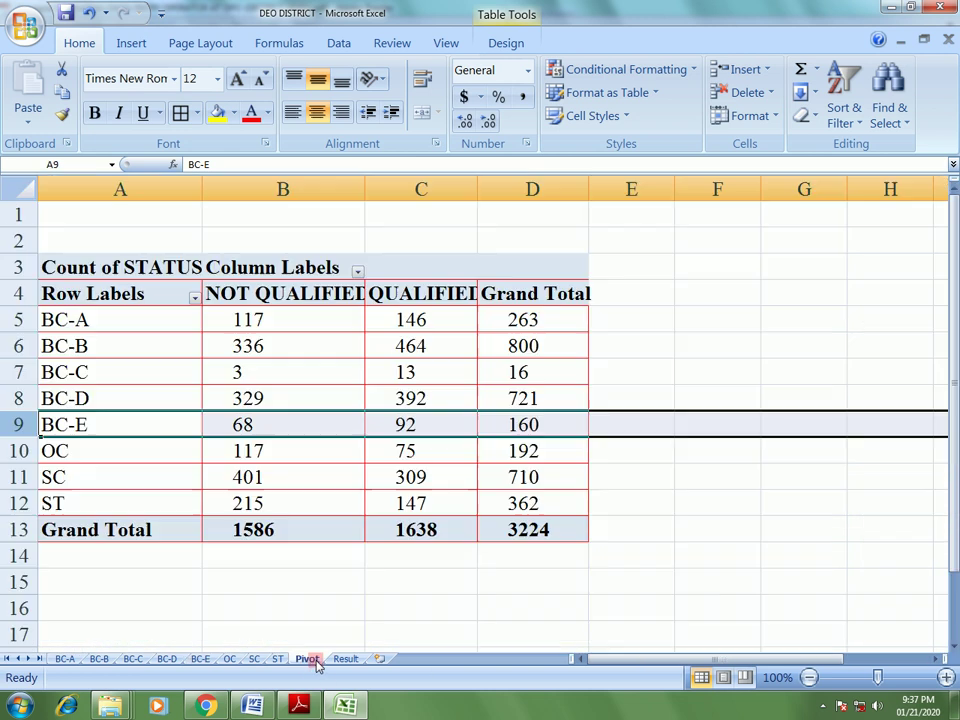
pyautogui.click(17, 450)
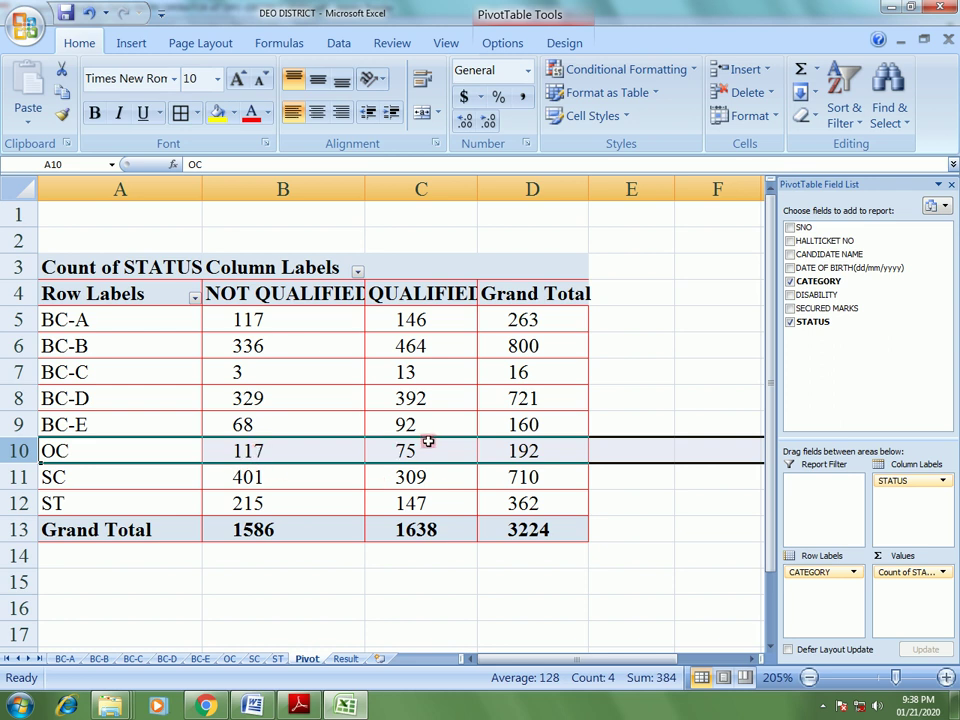
pyautogui.click(229, 658)
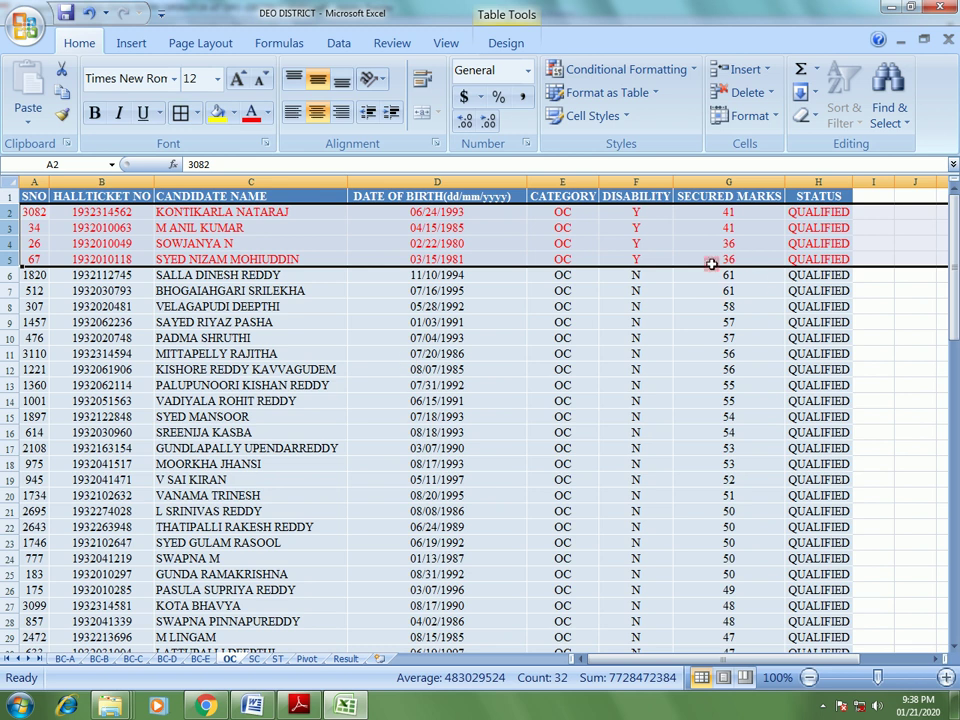
pyautogui.moveTo(950, 276); pyautogui.dragTo(705, 641)
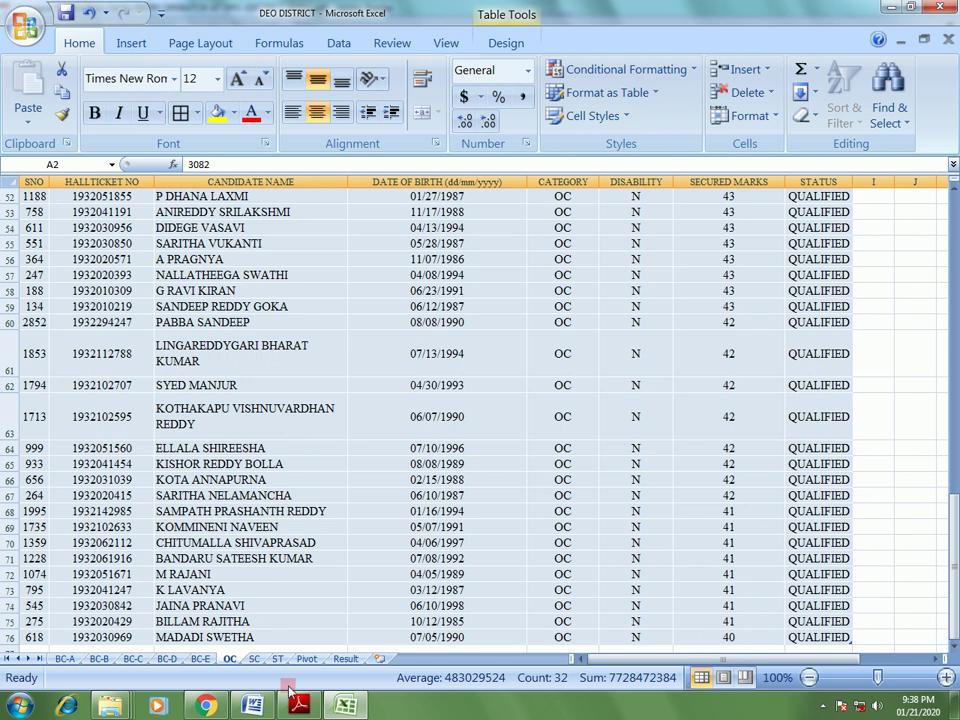
# Highlight the SC row on the Pivot sheet and examine the SC sheet's secured marks through the last candidate.
pyautogui.click(306, 658)
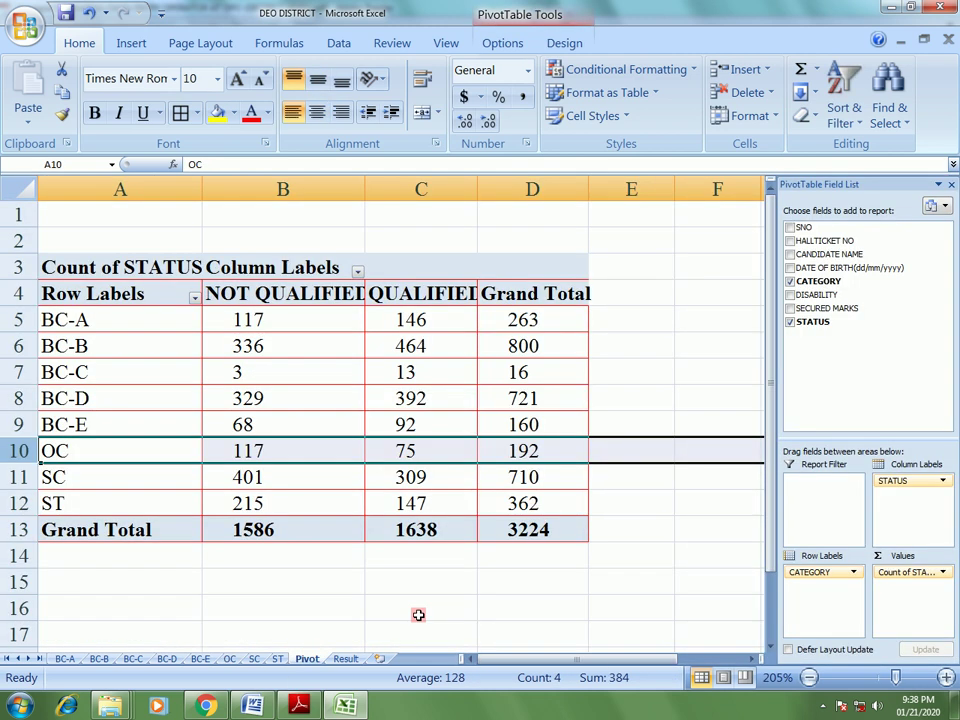
pyautogui.click(40, 477)
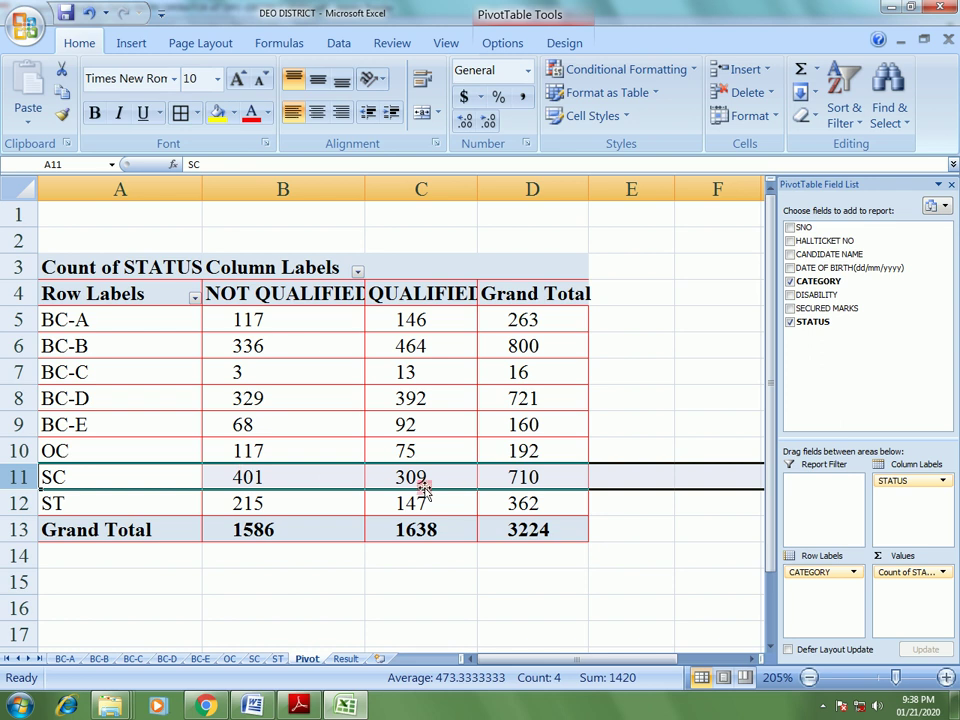
pyautogui.moveTo(407, 466)
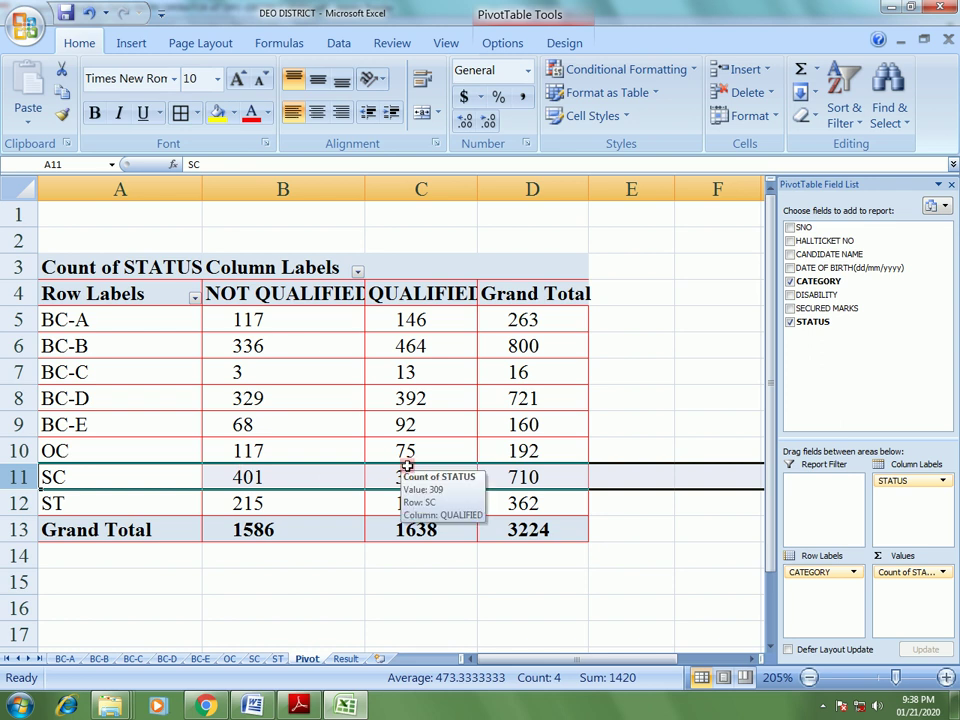
pyautogui.click(254, 659)
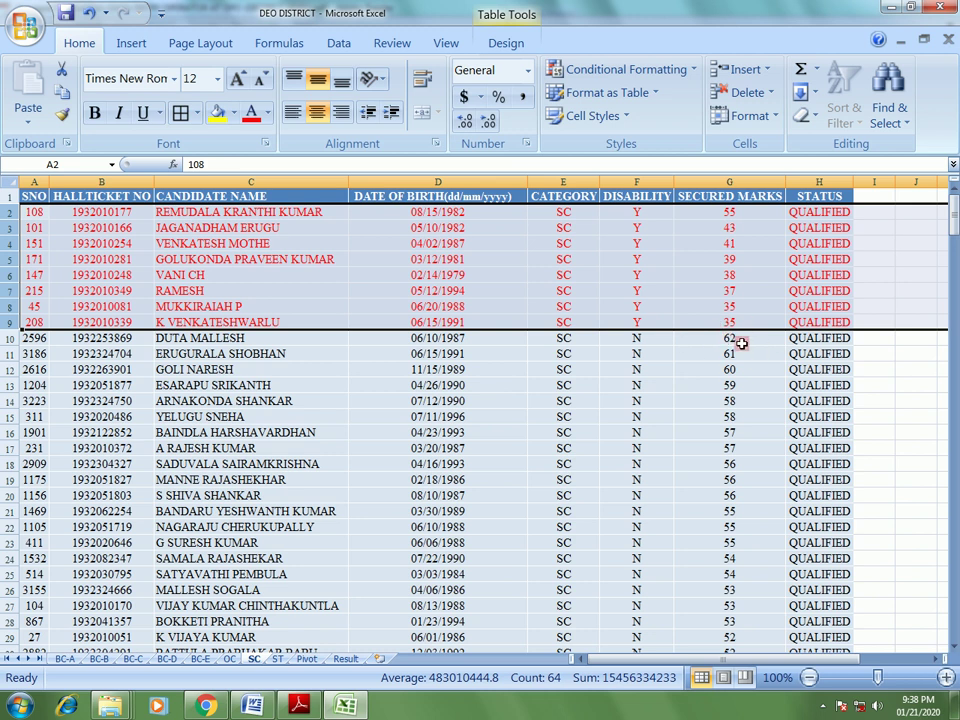
pyautogui.moveTo(955, 232); pyautogui.dragTo(955, 637)
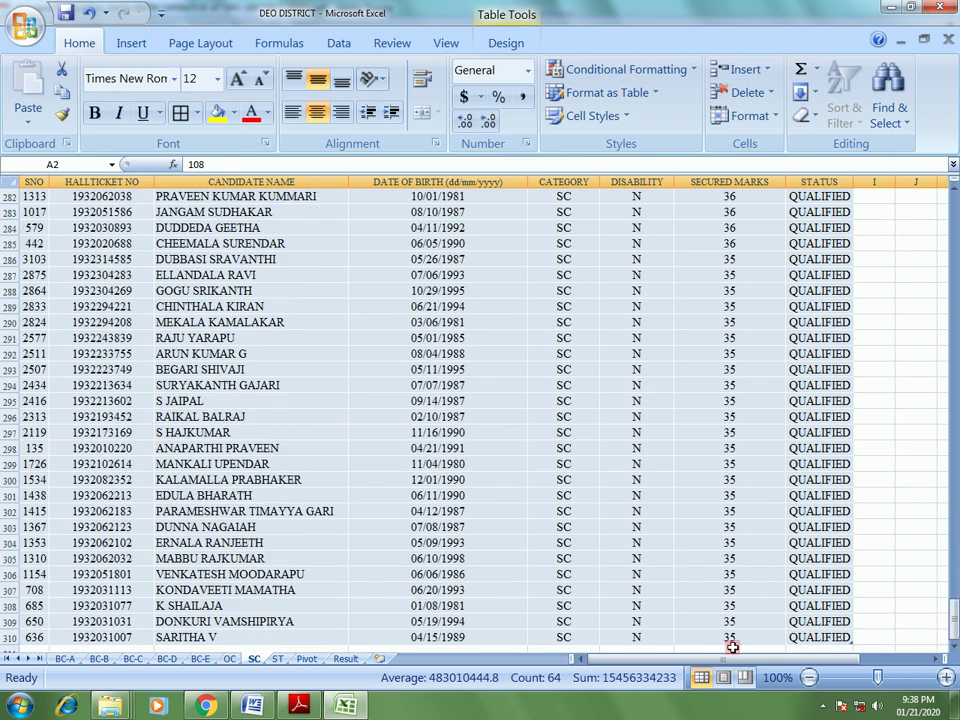
# Highlight the ST row on the Pivot sheet and review the ST sheet's qualified candidates down to the final row.
pyautogui.click(306, 659)
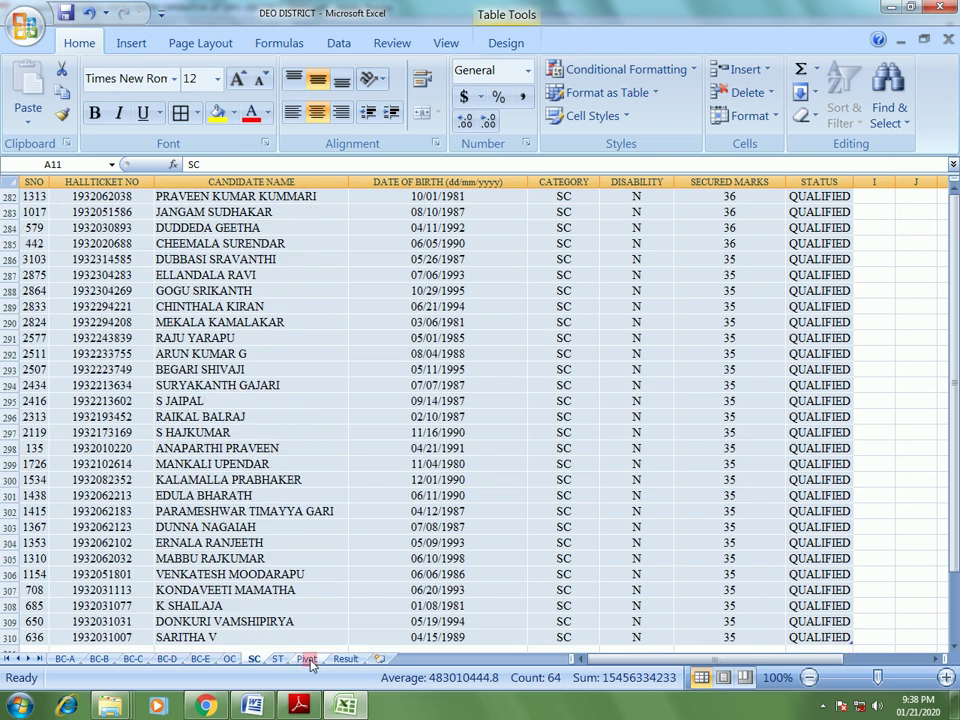
pyautogui.click(63, 512)
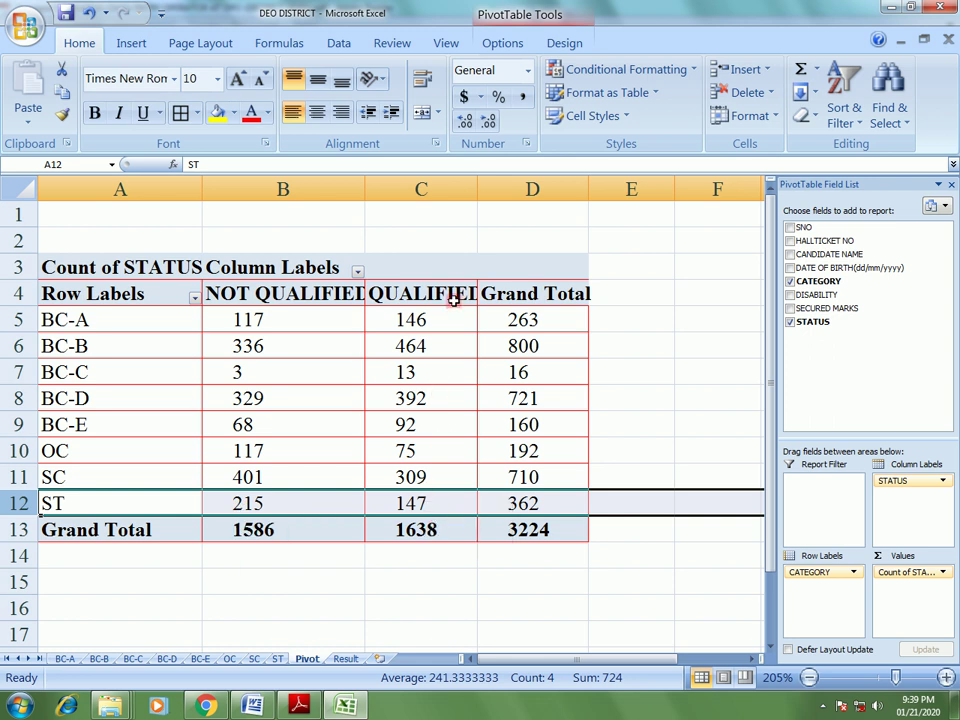
pyautogui.click(277, 658)
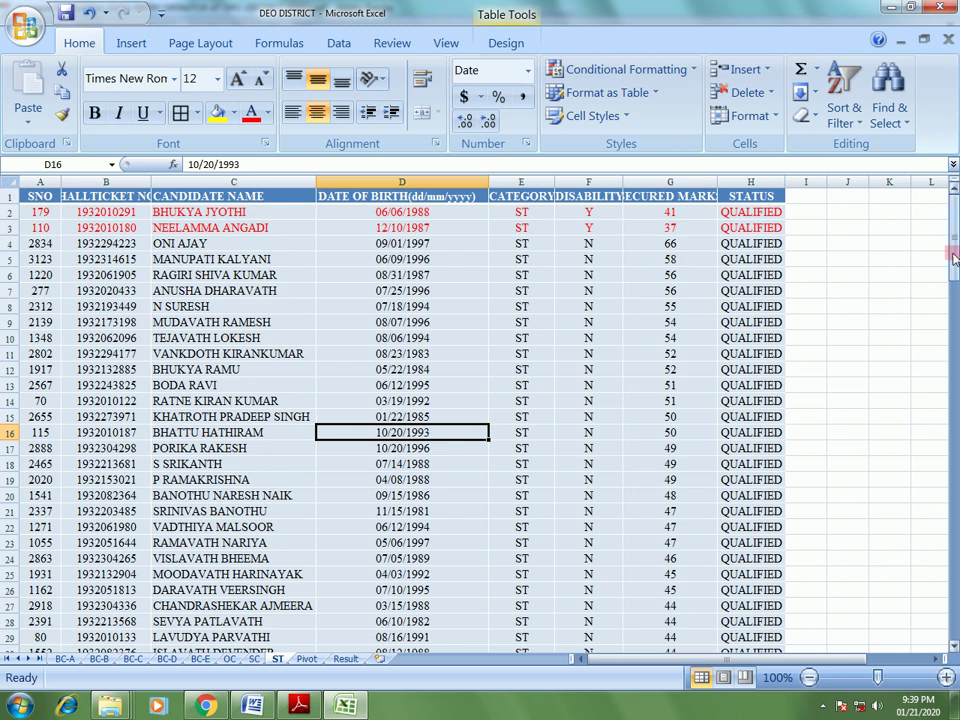
pyautogui.moveTo(955, 222); pyautogui.dragTo(955, 640)
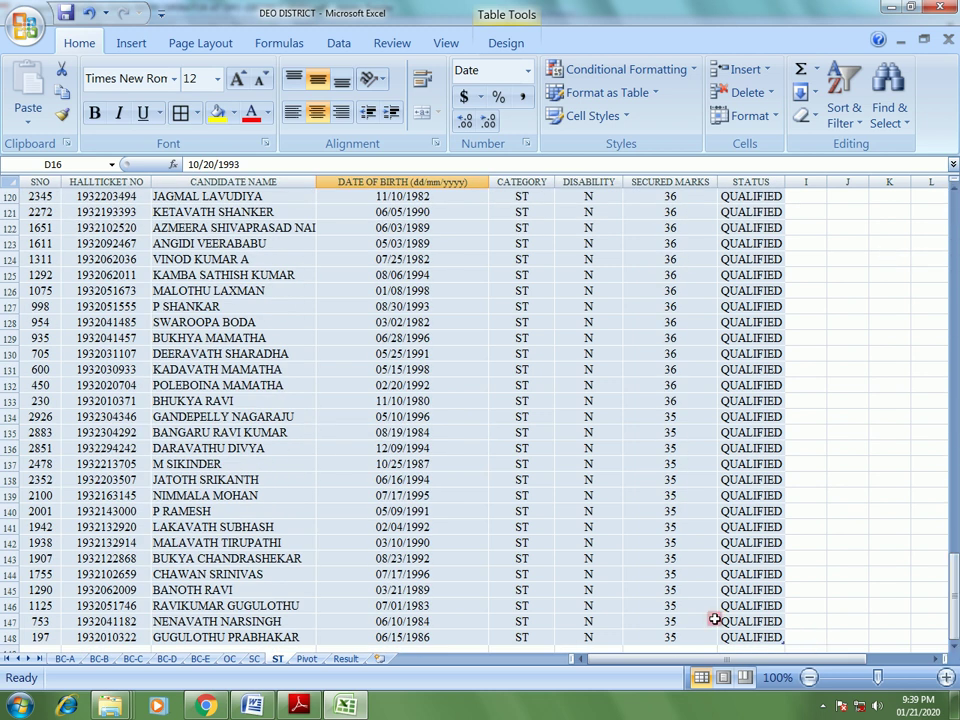
# Switch back to Adobe Reader and return to the first page of the Data Entry Operator results PDF.
pyautogui.click(298, 706)
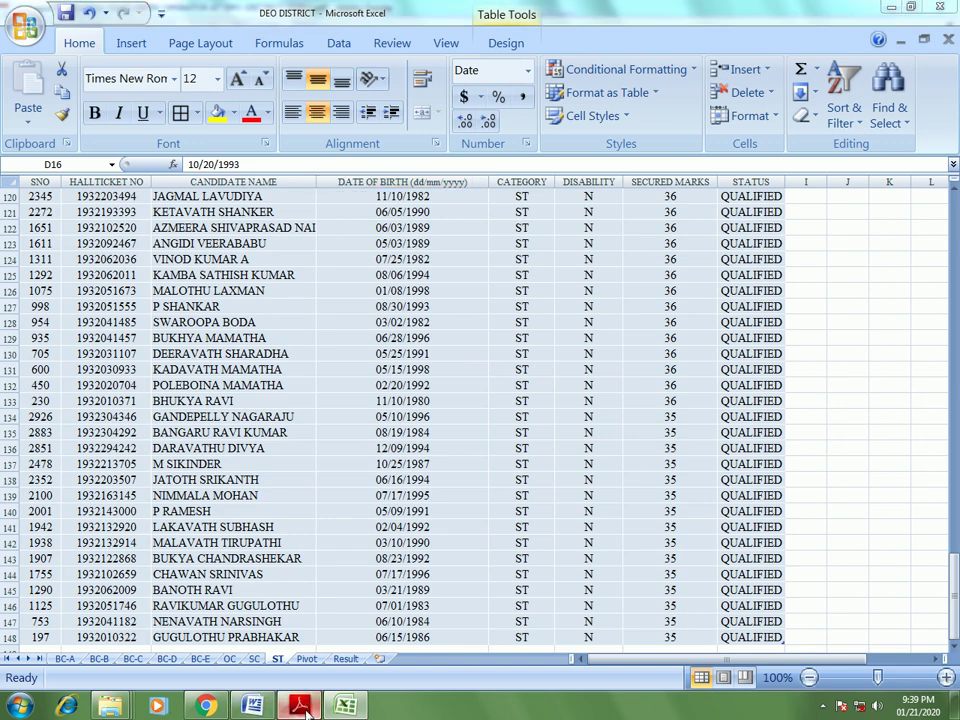
pyautogui.moveTo(955, 598); pyautogui.dragTo(950, 66)
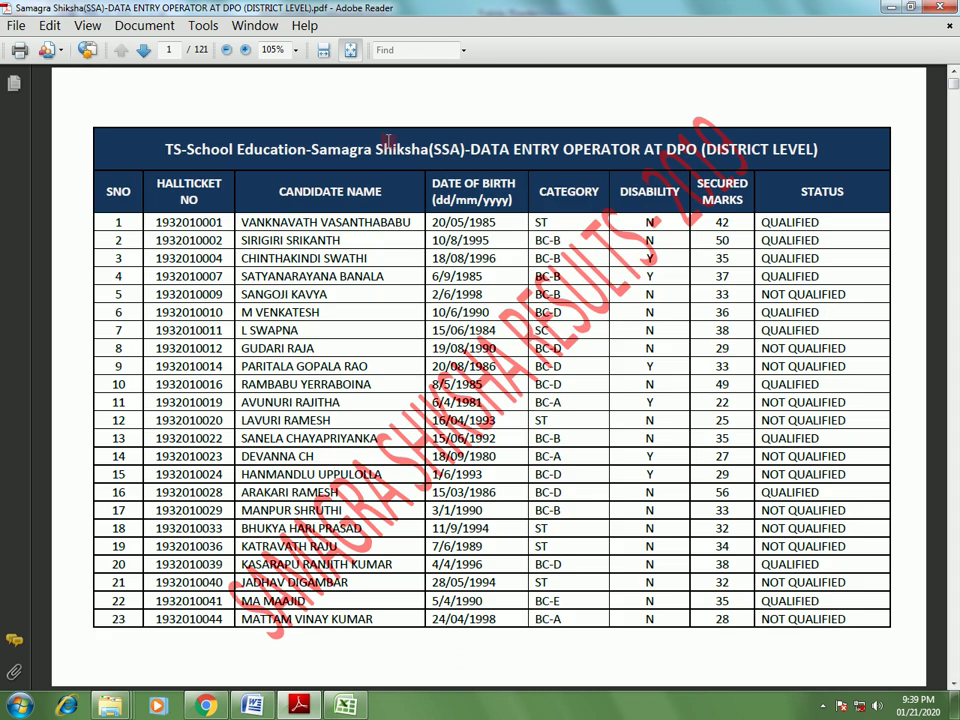